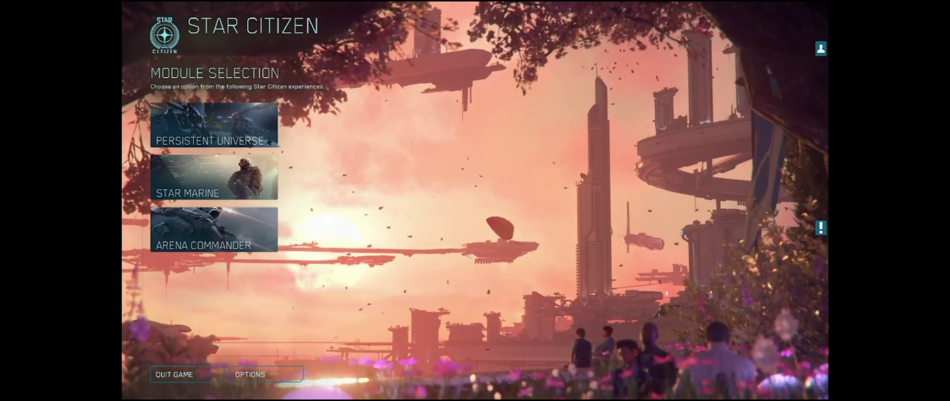
# Open Task Manager and locate StarCitizen.exe in the Details list.
pyautogui.hotkey('ctrl', 'shift', 'Escape')
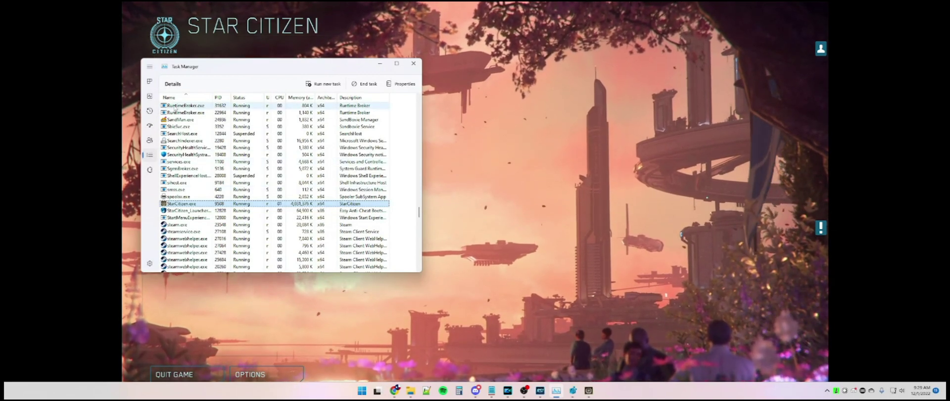
pyautogui.click(149, 81)
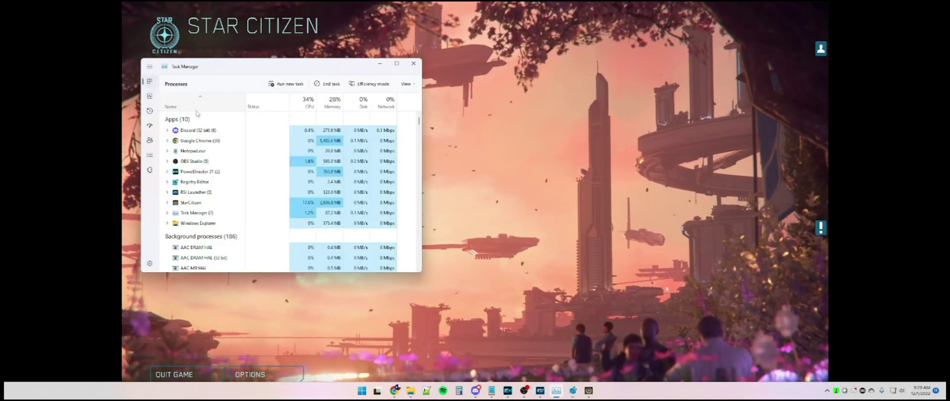
pyautogui.rightClick(192, 203)
pyautogui.click(216, 286)
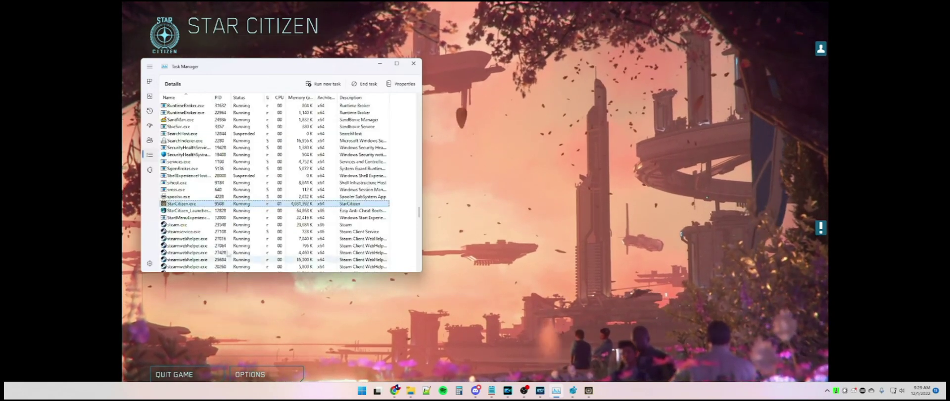
# Try setting StarCitizen.exe's priority to Normal, which fails with an Access is denied error.
pyautogui.rightClick(187, 204)
pyautogui.moveTo(232, 262)
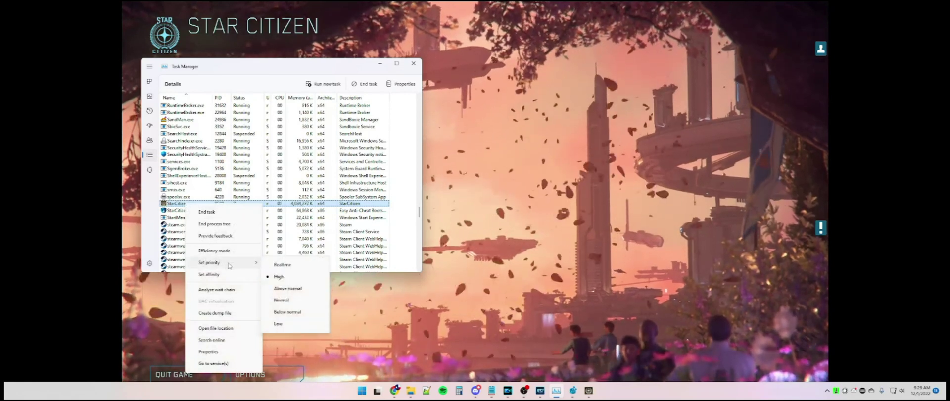
pyautogui.click(281, 300)
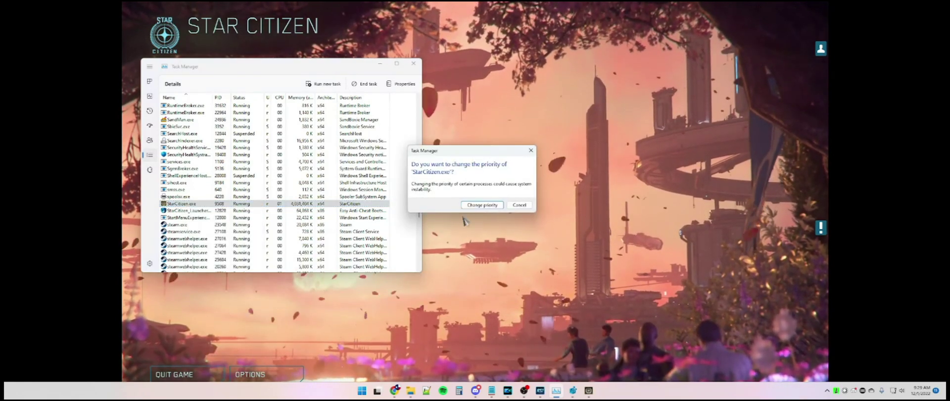
pyautogui.click(489, 205)
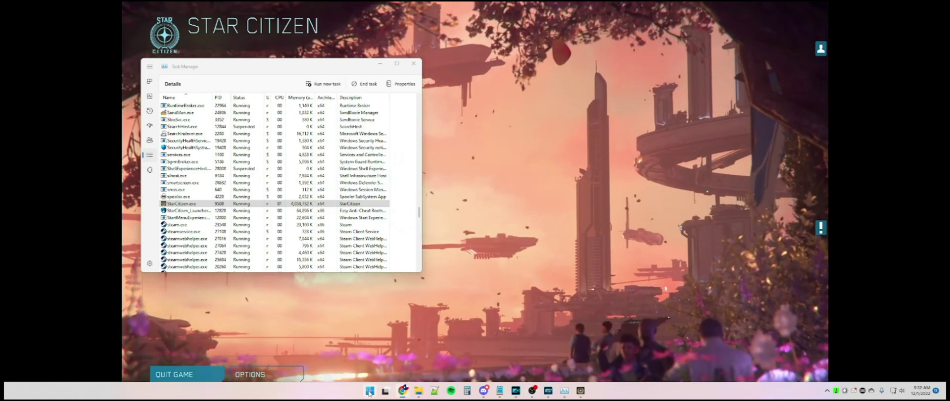
pyautogui.click(370, 390)
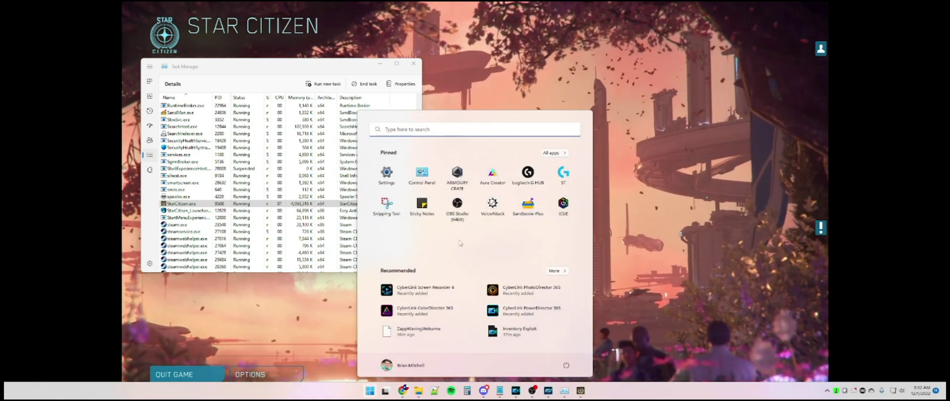
# Search the Start menu for 'registry editor' and launch Registry Editor.
pyautogui.click(441, 130)
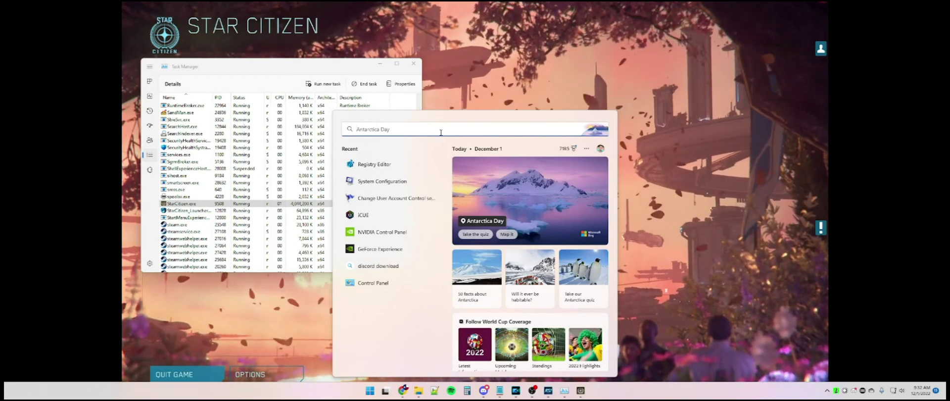
pyautogui.write('registry')
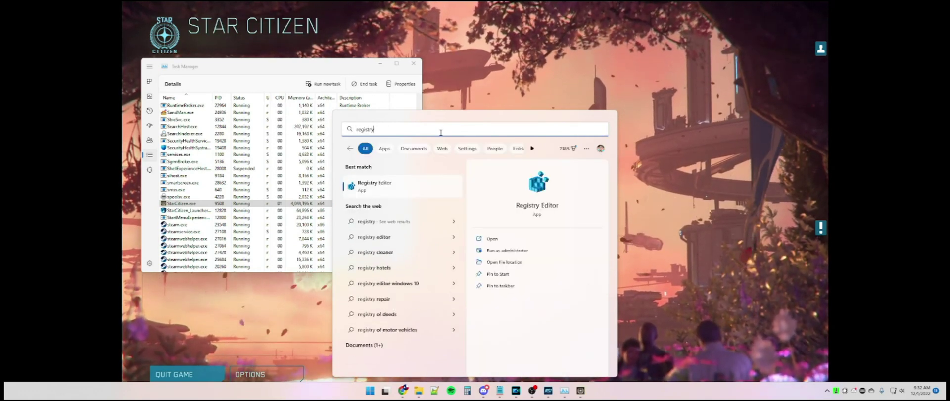
pyautogui.write(' editor')
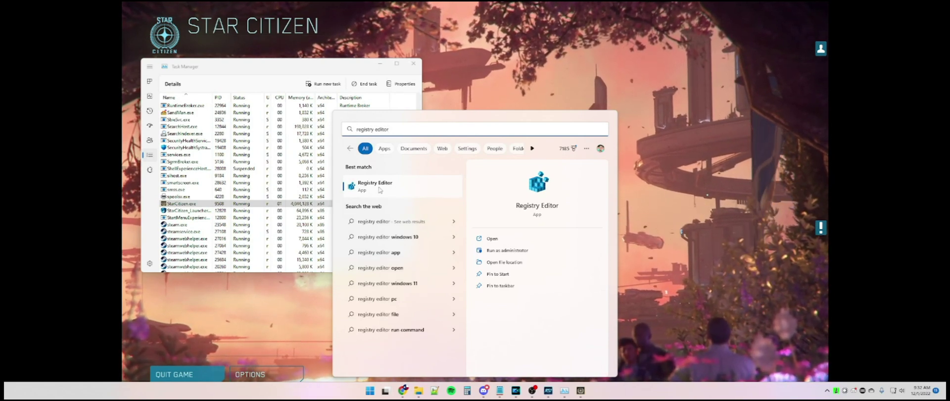
pyautogui.click(380, 189)
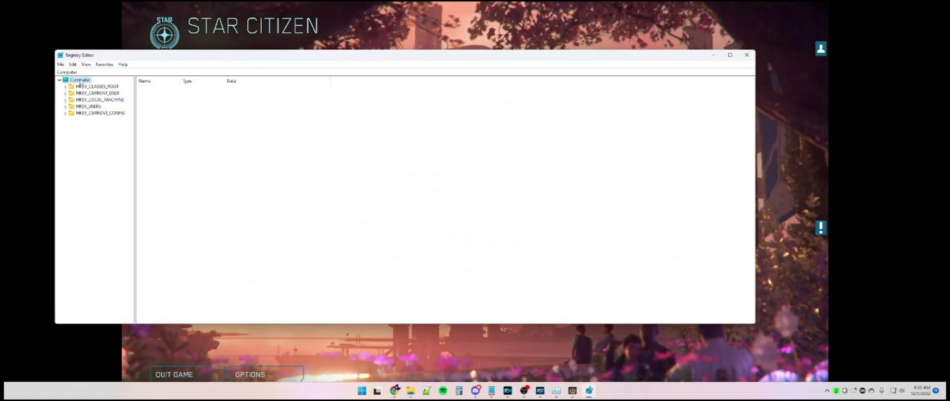
# Expand HKEY_LOCAL_MACHINE, then SOFTWARE, then Microsoft in the key tree.
pyautogui.click(94, 100)
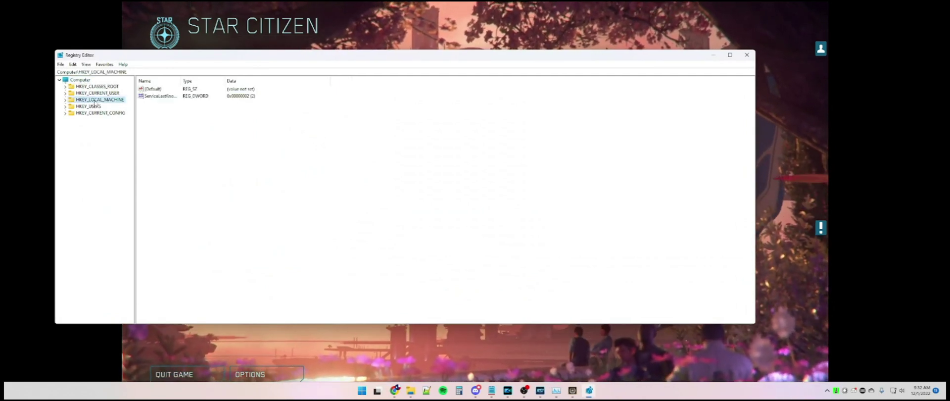
pyautogui.click(66, 99)
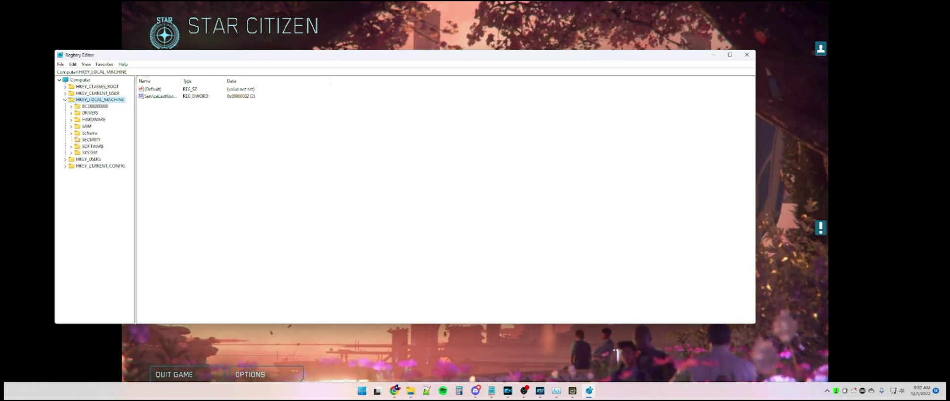
pyautogui.click(92, 146)
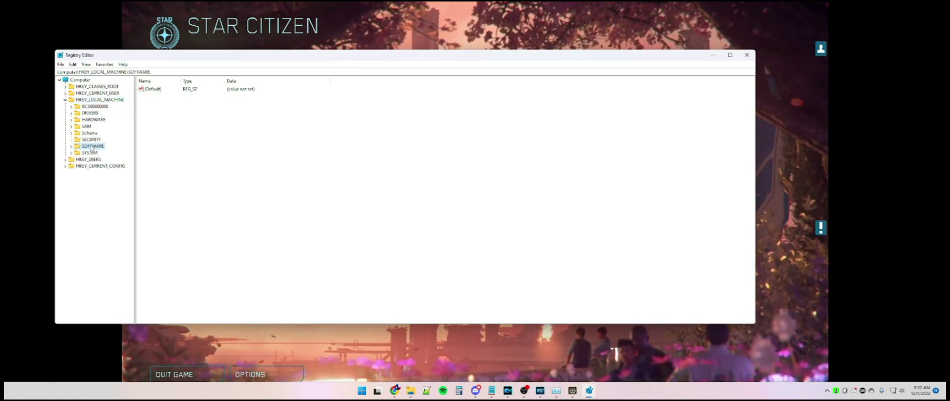
pyautogui.click(70, 146)
pyautogui.scroll(-4, 99, 163)
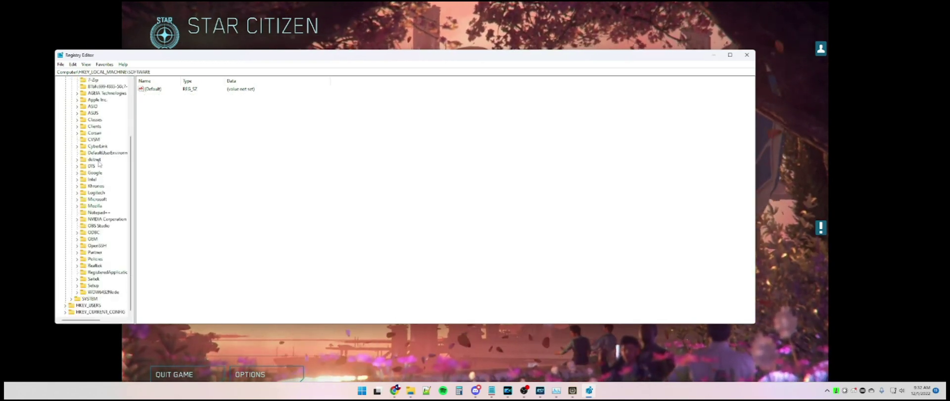
pyautogui.click(82, 200)
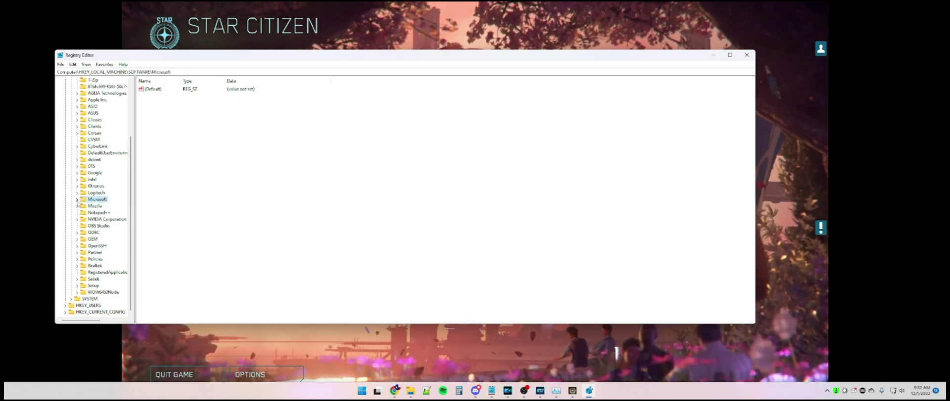
pyautogui.click(77, 199)
# Select and expand the Windows NT key under Microsoft.
pyautogui.scroll(-10, 99, 203)
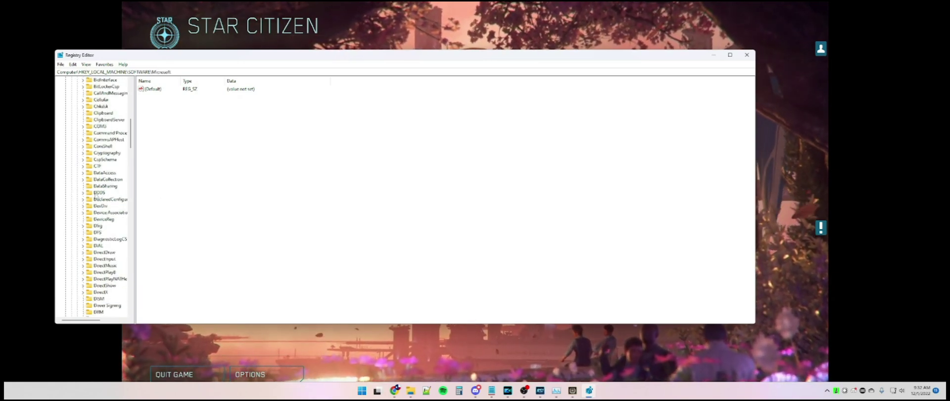
pyautogui.scroll(-20, 99, 203)
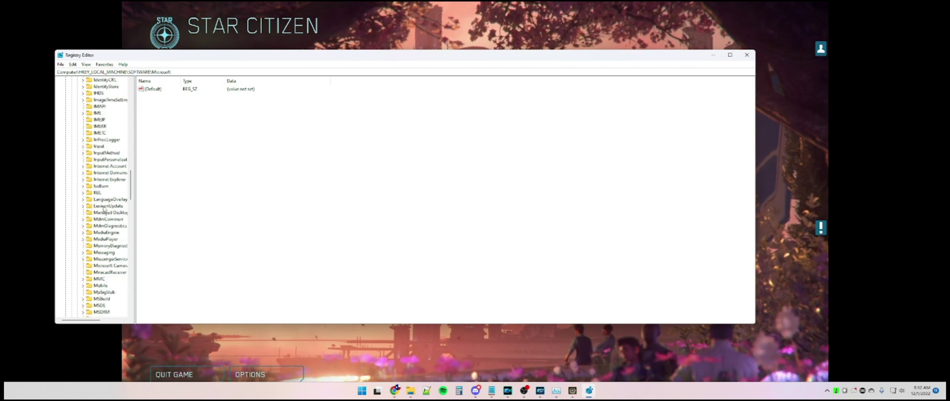
pyautogui.scroll(-20, 99, 208)
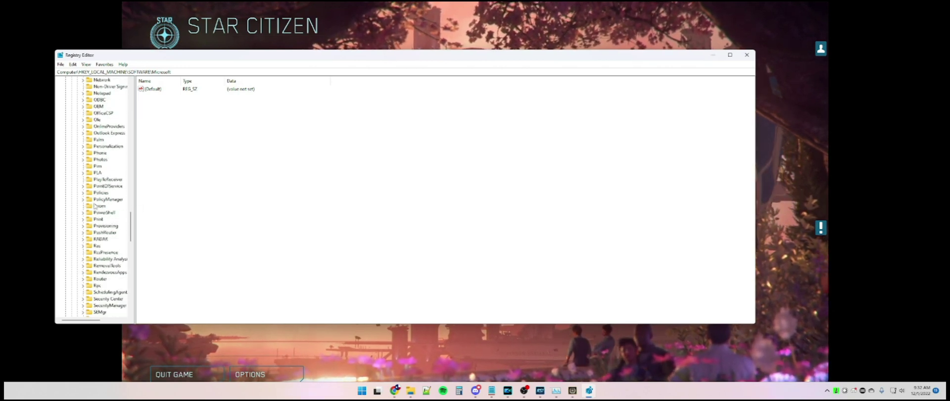
pyautogui.scroll(-11, 102, 204)
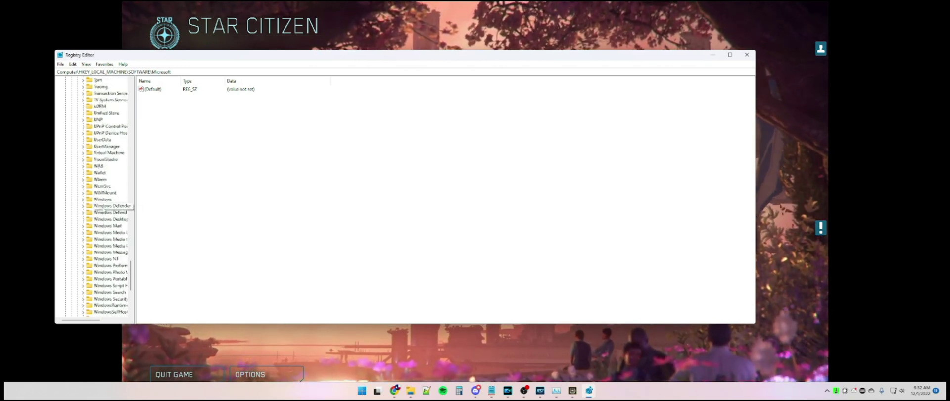
pyautogui.click(105, 259)
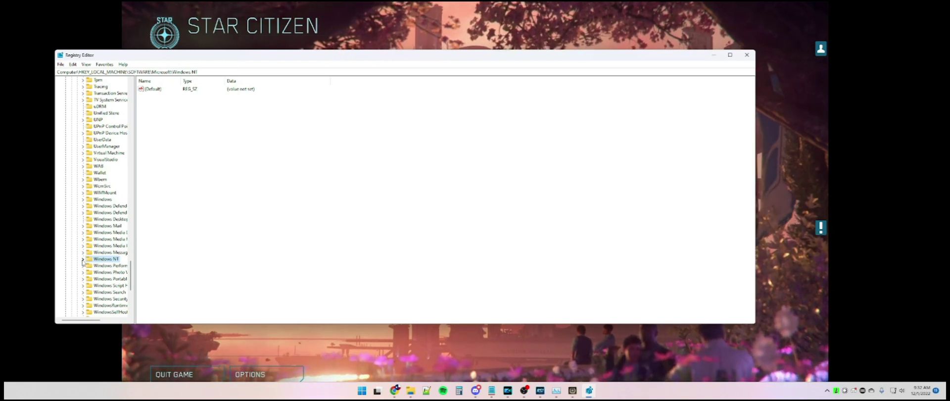
pyautogui.click(83, 260)
# Expand CurrentVersion under Windows NT and select its Image File Execution Options subkey.
pyautogui.click(107, 266)
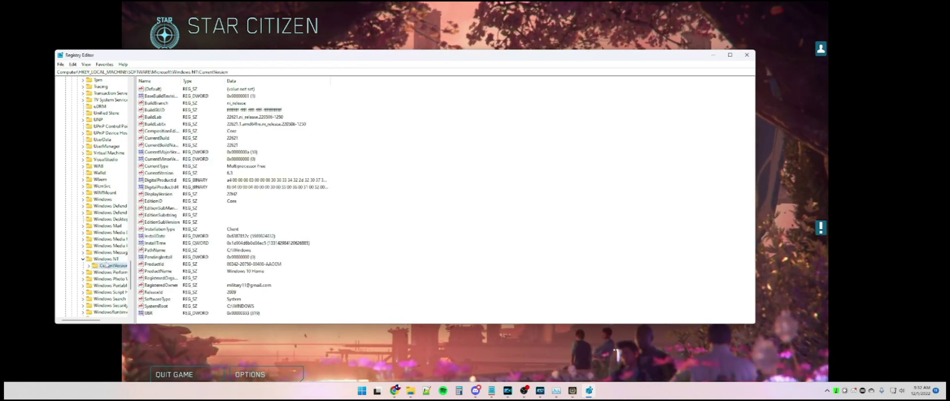
pyautogui.click(89, 266)
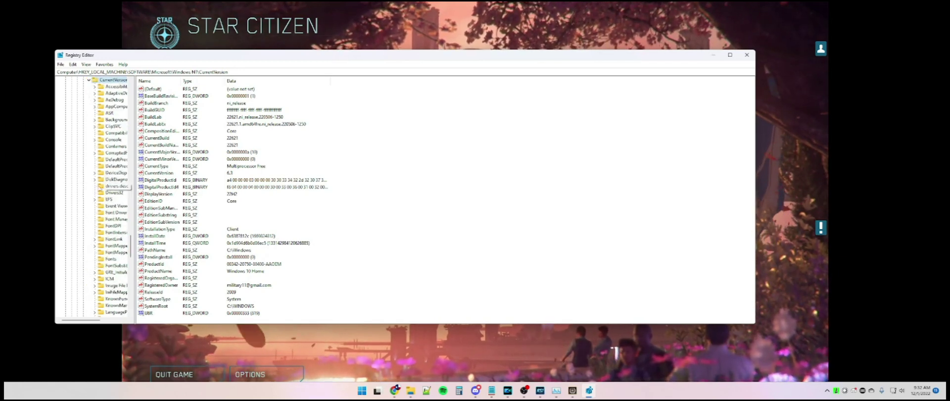
pyautogui.scroll(-12, 105, 186)
pyautogui.scroll(-4, 101, 179)
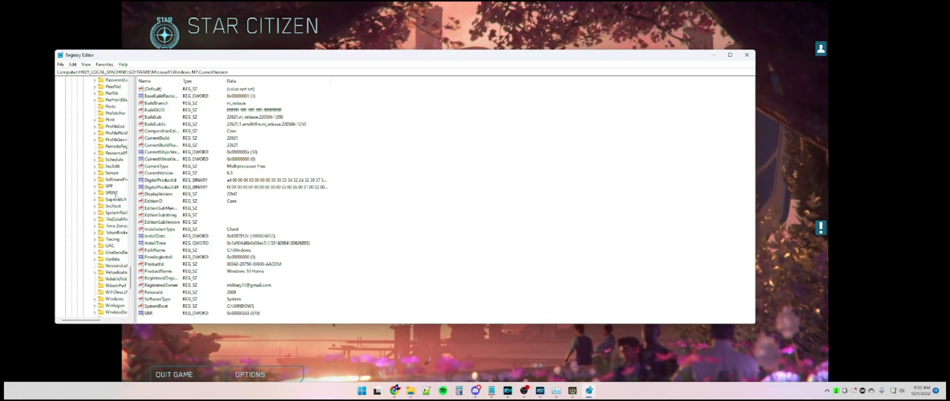
pyautogui.scroll(11, 116, 200)
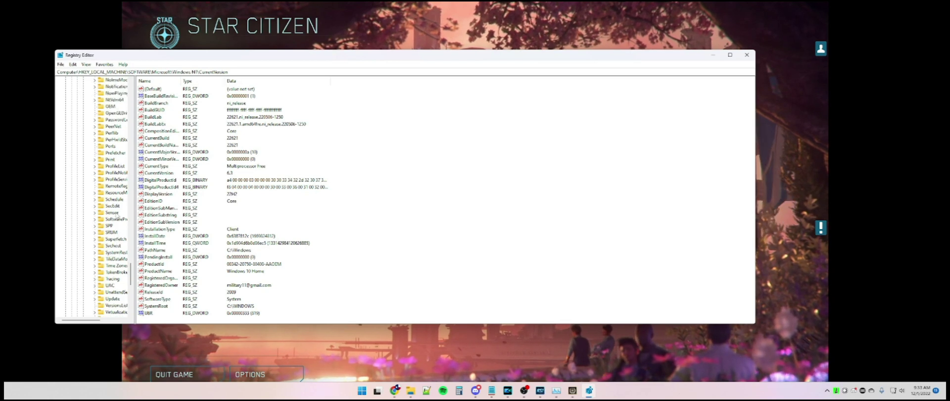
pyautogui.scroll(1, 115, 205)
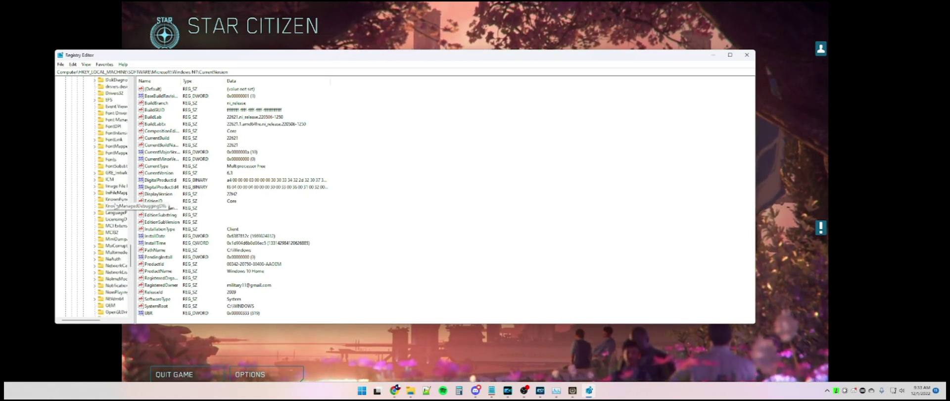
pyautogui.click(109, 187)
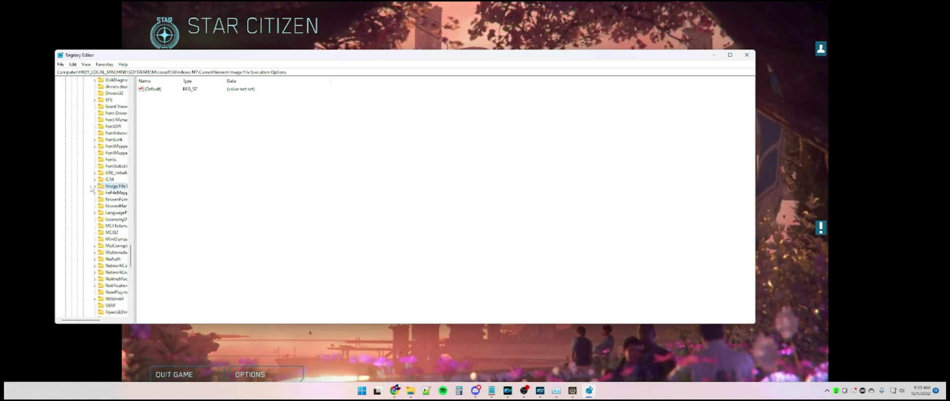
# Expand Image File Execution Options, widen the tree pane, and select the StarCitizen.exe key.
pyautogui.click(94, 187)
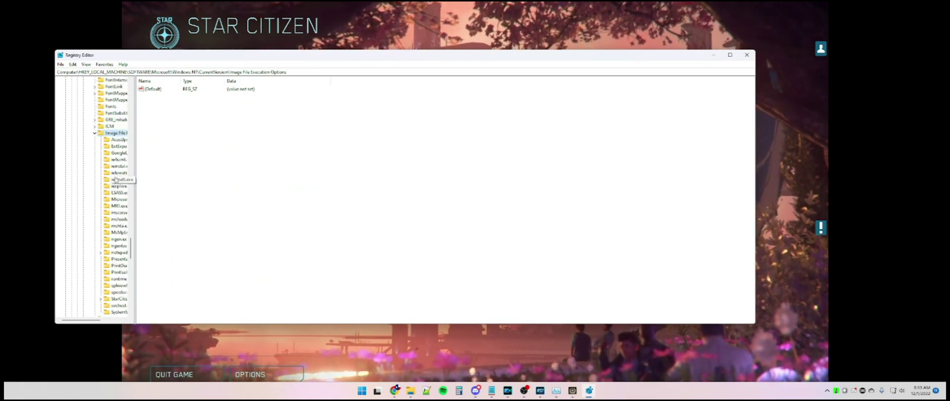
pyautogui.scroll(-1, 116, 184)
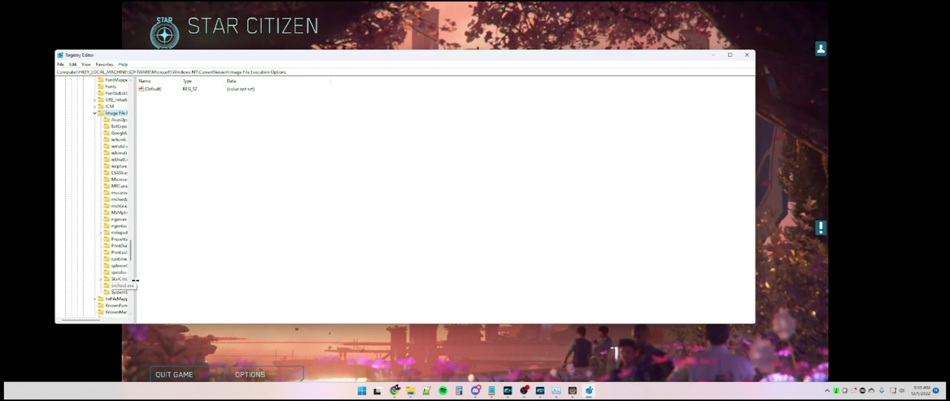
pyautogui.moveTo(135, 272); pyautogui.dragTo(182, 272)
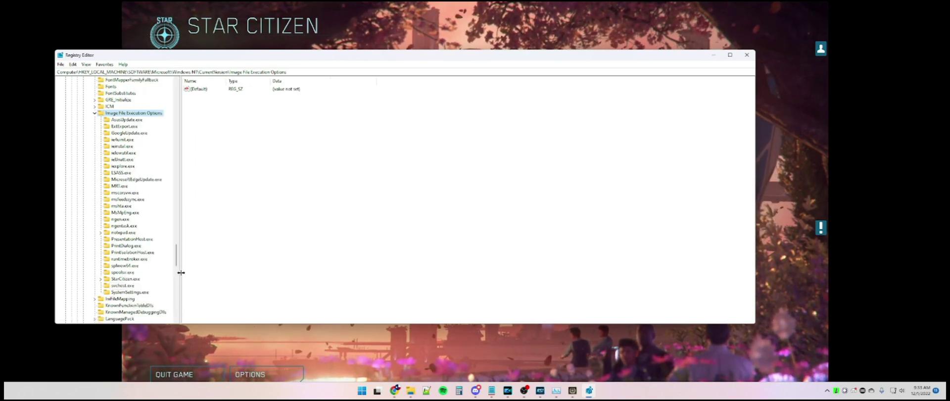
pyautogui.click(130, 279)
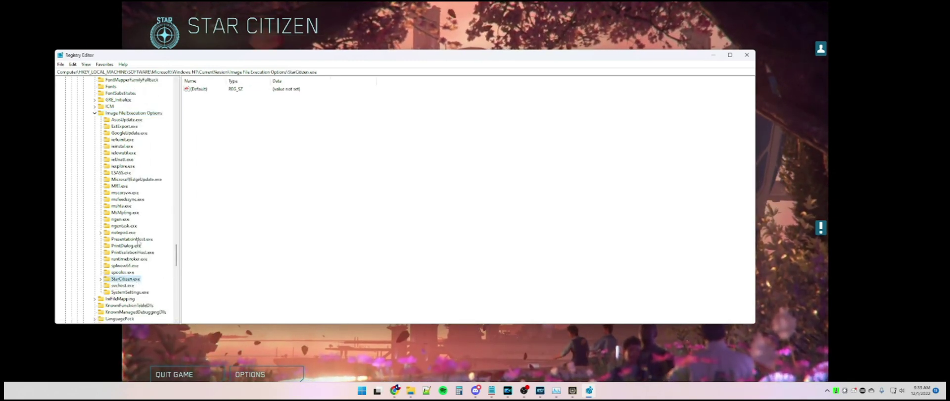
# Return to Image File Execution Options and open its context menu to add a new key.
pyautogui.scroll(1, 122, 226)
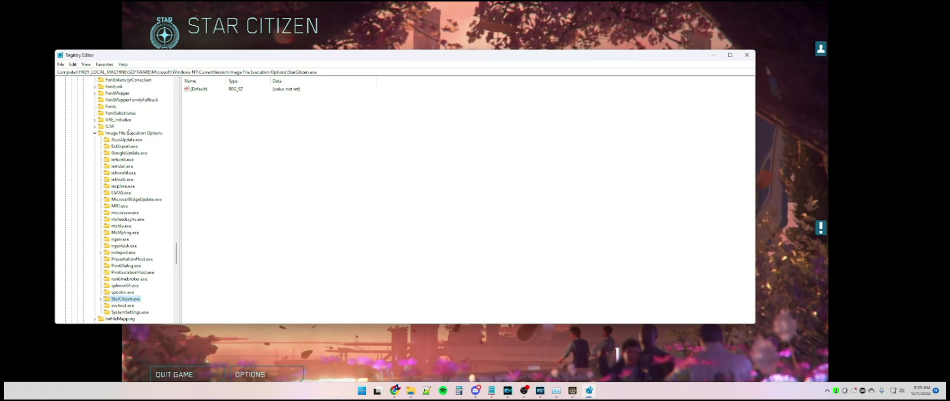
pyautogui.click(127, 133)
pyautogui.rightClick(127, 135)
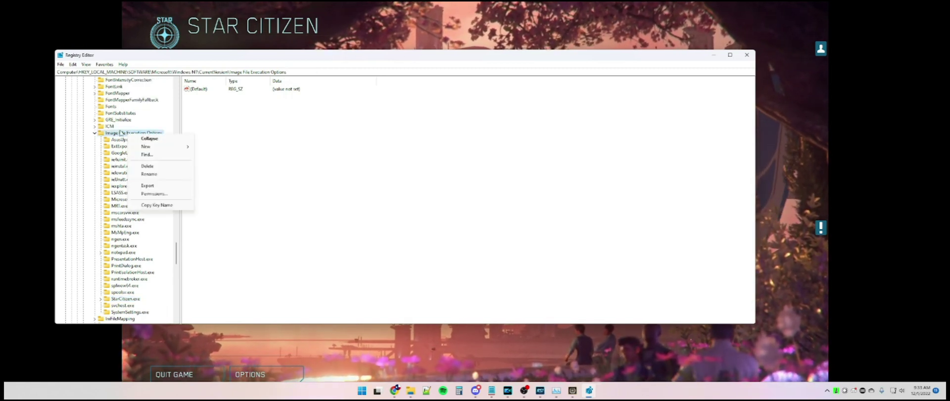
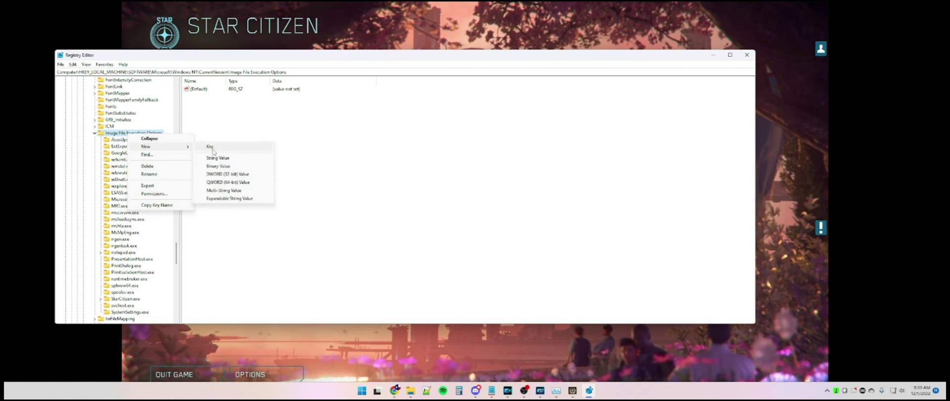
# Add a new key named New Key #1 under Image File Execution Options.
pyautogui.click(215, 150)
pyautogui.scroll(-2, 119, 190)
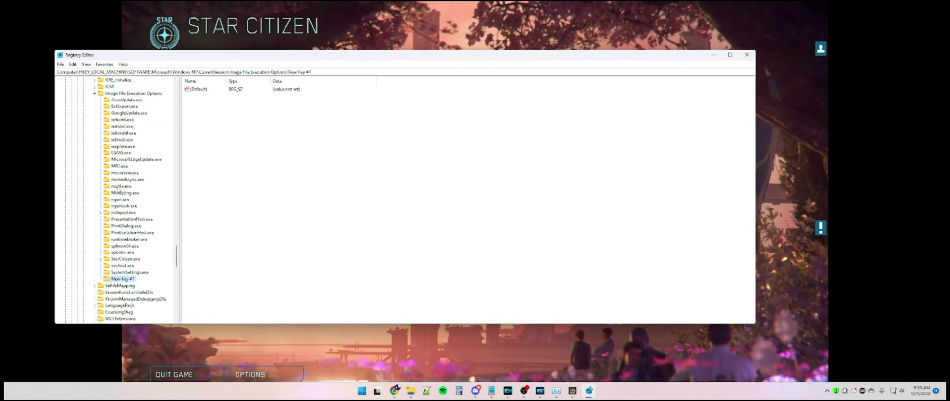
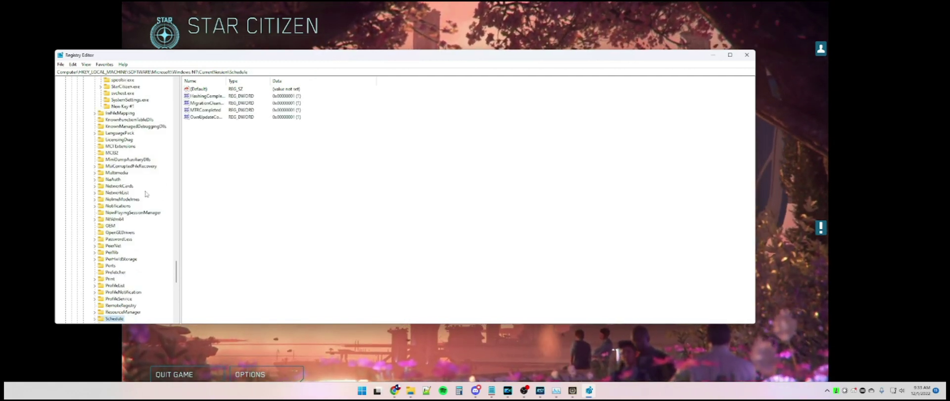
# Delete the leftover New Key #1 under Image File Execution Options, confirming the deletion.
pyautogui.scroll(-6, 131, 206)
pyautogui.scroll(8, 132, 206)
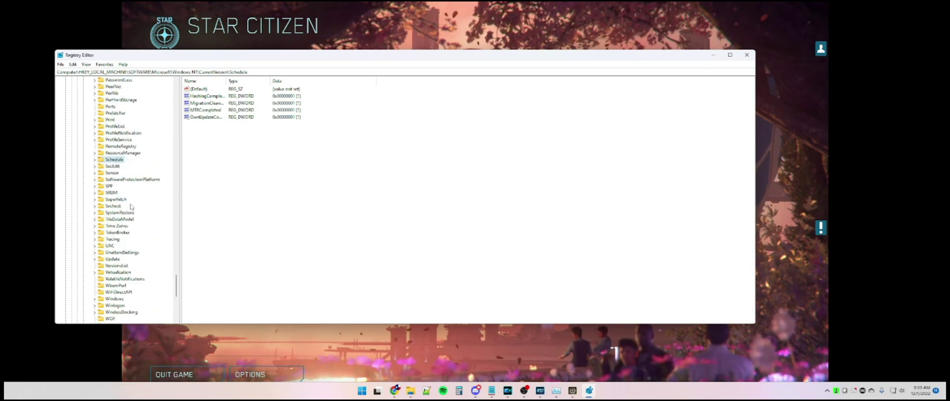
pyautogui.scroll(7, 131, 206)
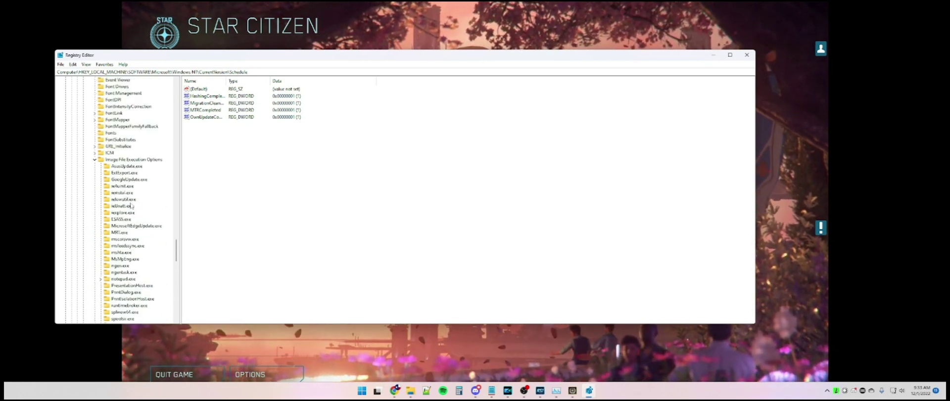
pyautogui.scroll(-1, 131, 206)
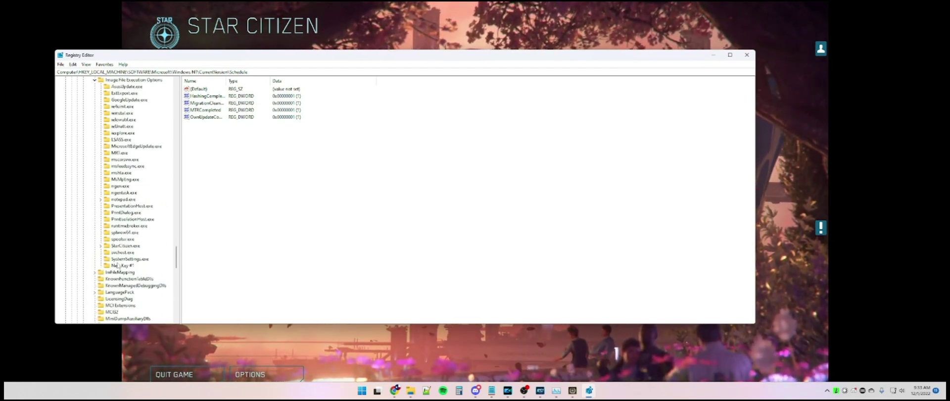
pyautogui.click(119, 266)
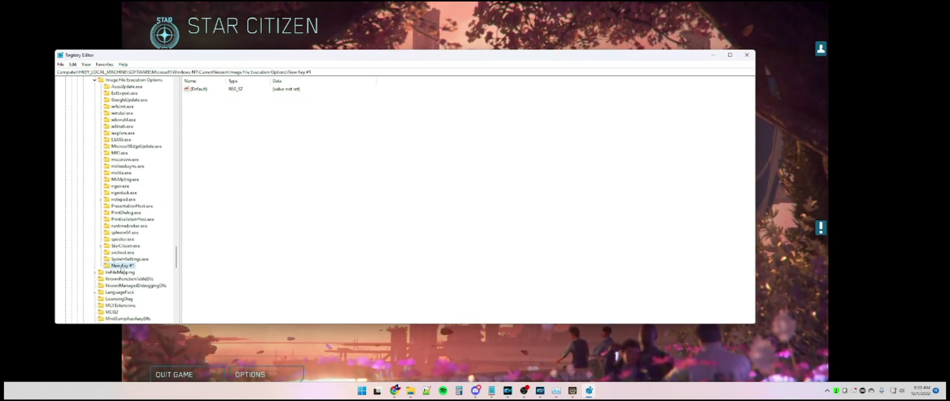
pyautogui.rightClick(119, 270)
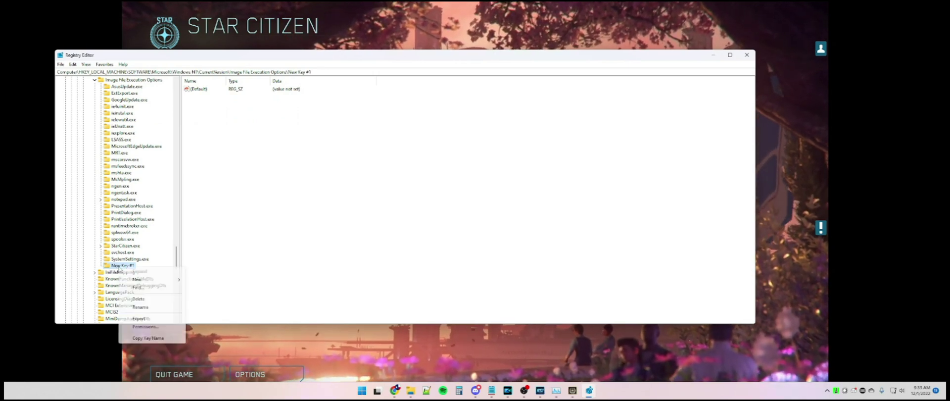
pyautogui.click(130, 300)
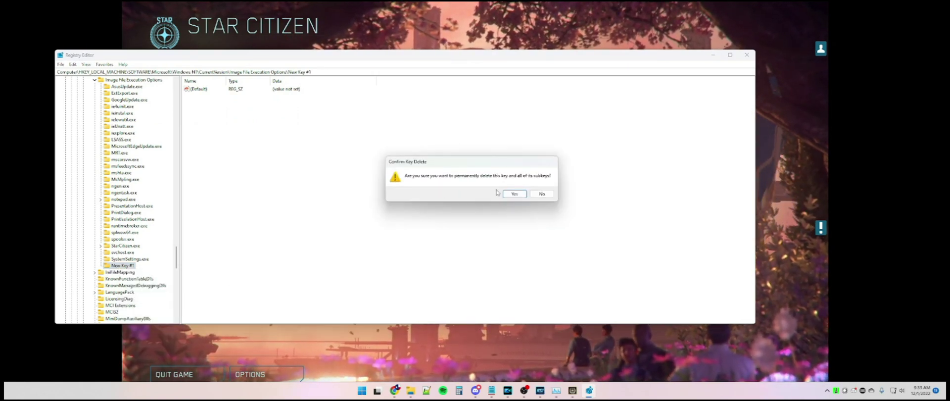
pyautogui.click(513, 194)
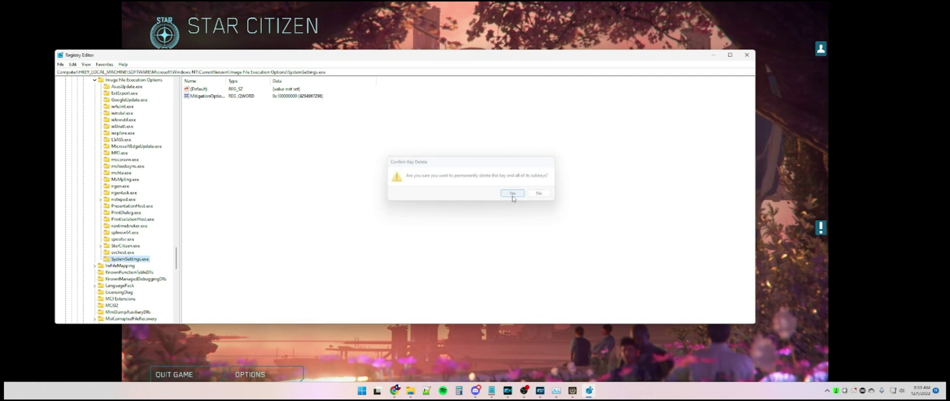
# Select StarCitizen.exe and expand it to reveal its PerfOptions subkey.
pyautogui.click(118, 246)
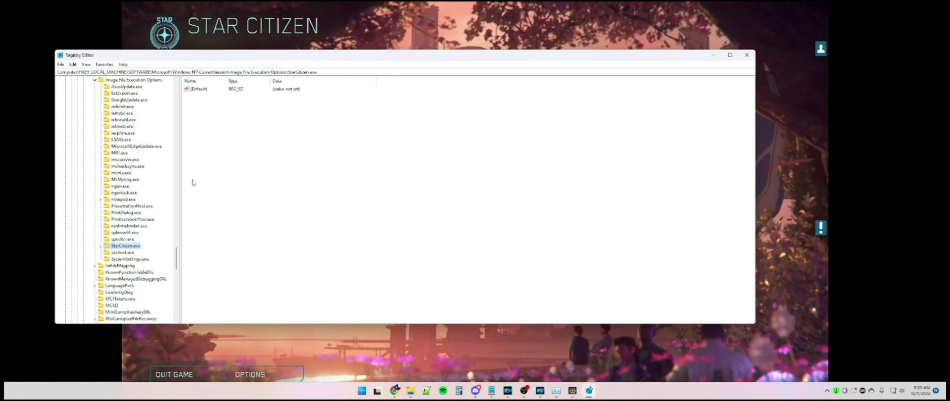
pyautogui.click(101, 246)
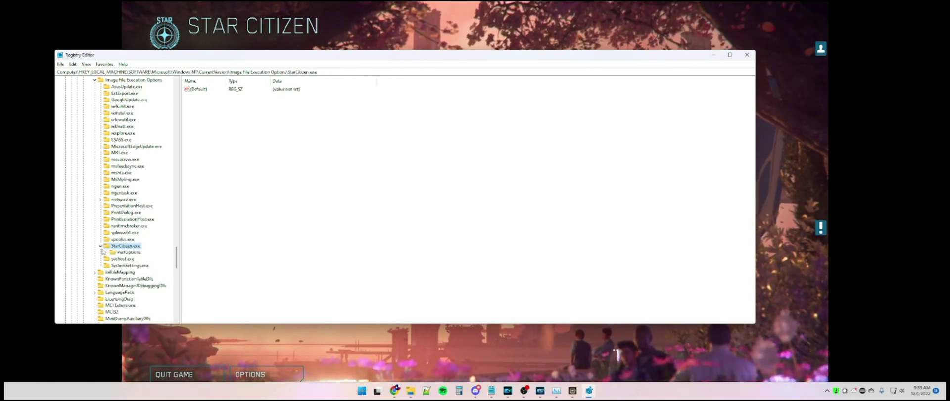
pyautogui.rightClick(121, 247)
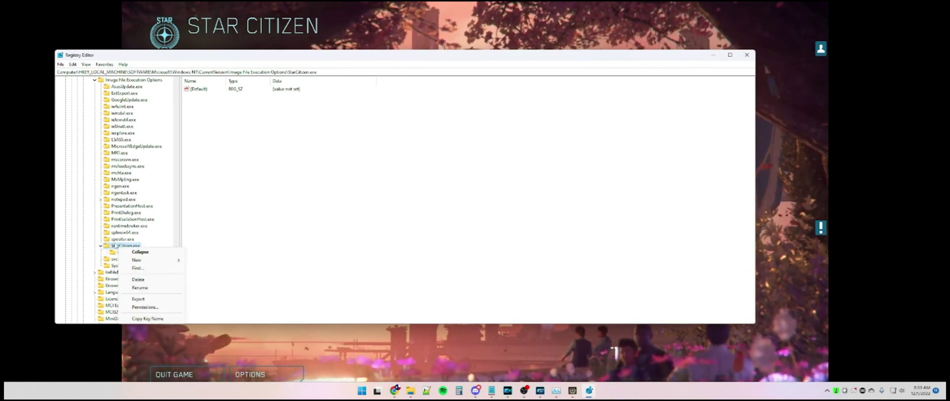
# Try adding a subkey named 'P' under StarCitizen.exe, dismissing the duplicate-name error.
pyautogui.moveTo(168, 262)
pyautogui.click(200, 260)
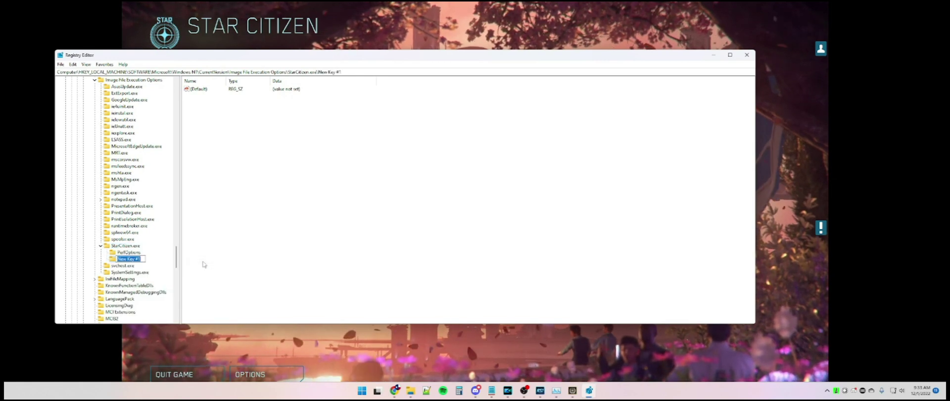
pyautogui.write('P')
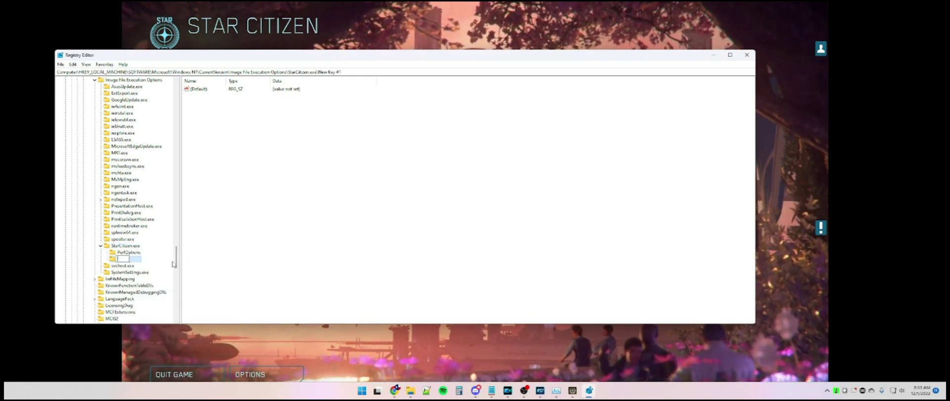
pyautogui.press('Return')
pyautogui.click(564, 197)
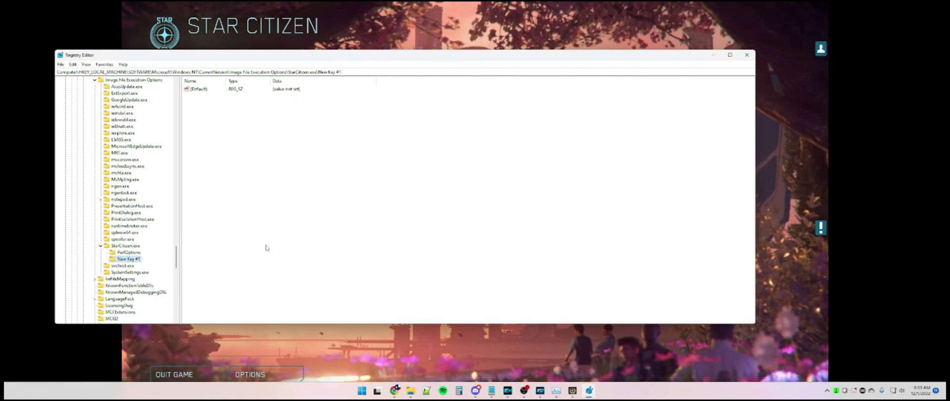
# Delete the unwanted New Key #1 under StarCitizen.exe, leaving PerfOptions.
pyautogui.rightClick(125, 259)
pyautogui.click(143, 291)
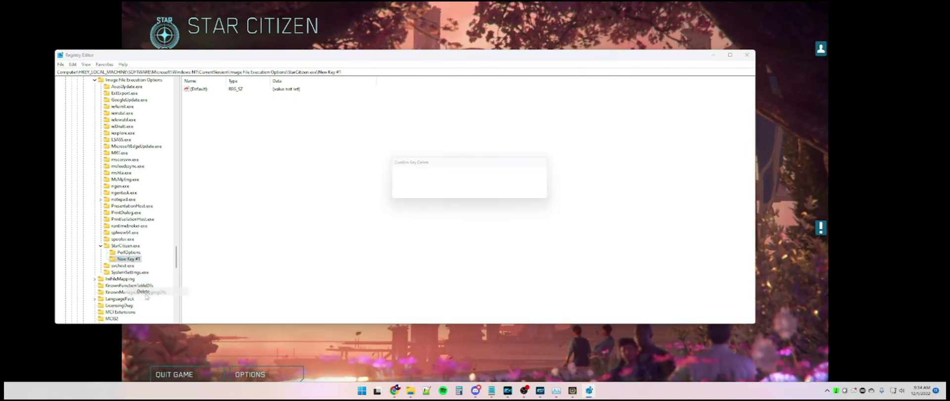
pyautogui.click(515, 196)
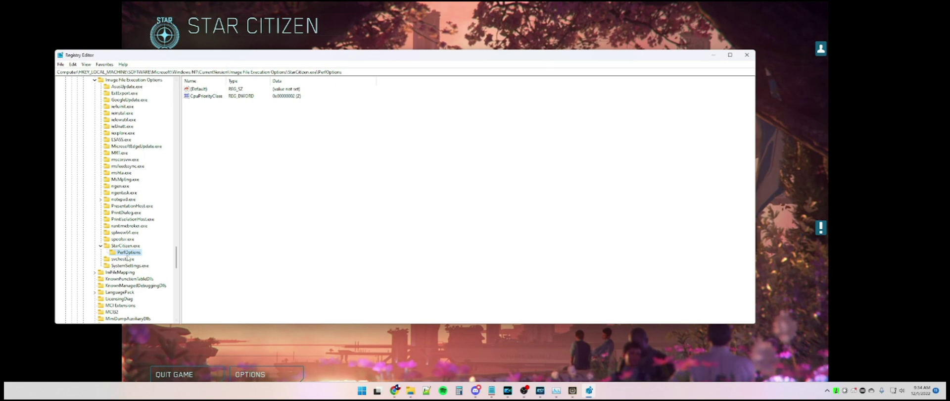
pyautogui.rightClick(122, 254)
# Change the CpuPriorityClass value data from 2 to 3.
pyautogui.moveTo(156, 268)
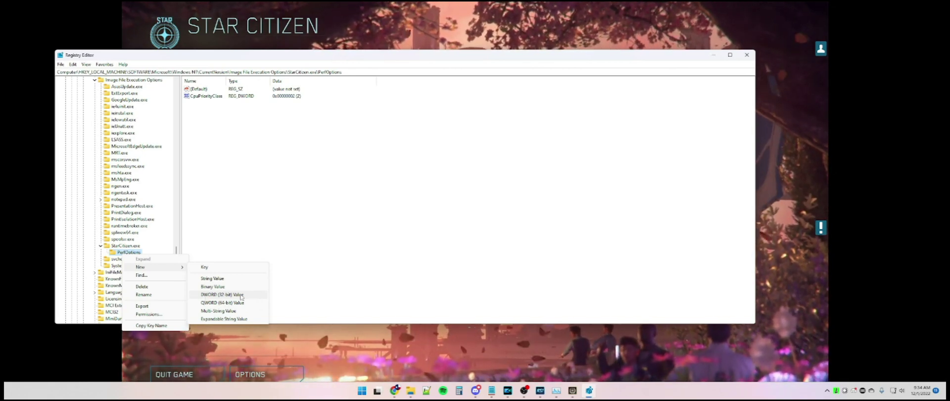
pyautogui.click(268, 159)
pyautogui.click(207, 96)
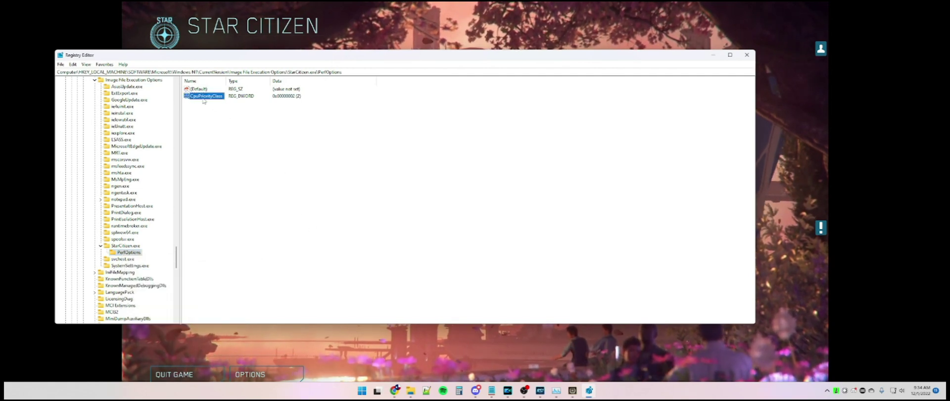
pyautogui.doubleClick(208, 97)
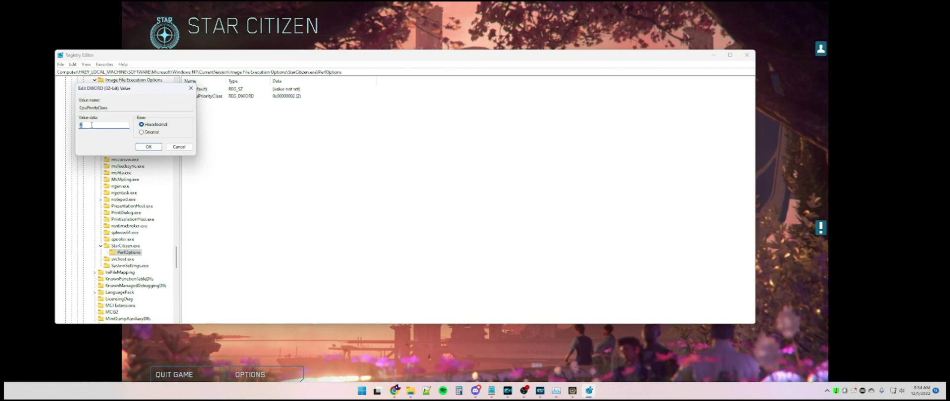
pyautogui.write('3')
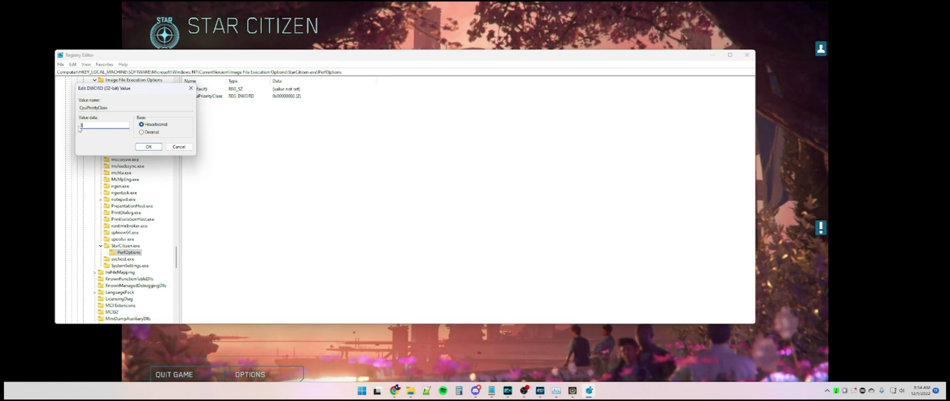
pyautogui.click(149, 147)
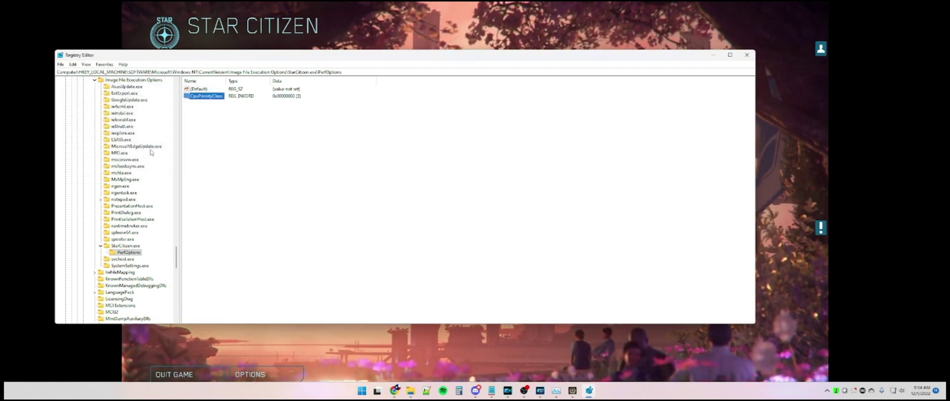
# Enter rename mode on CpuPriorityClass but keep its name unchanged, then clear the selection.
pyautogui.rightClick(207, 98)
pyautogui.click(222, 131)
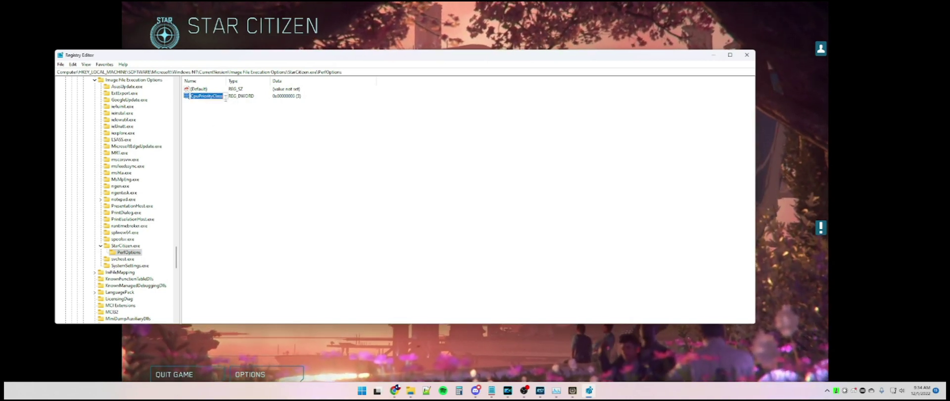
pyautogui.click(225, 97)
pyautogui.press('Return')
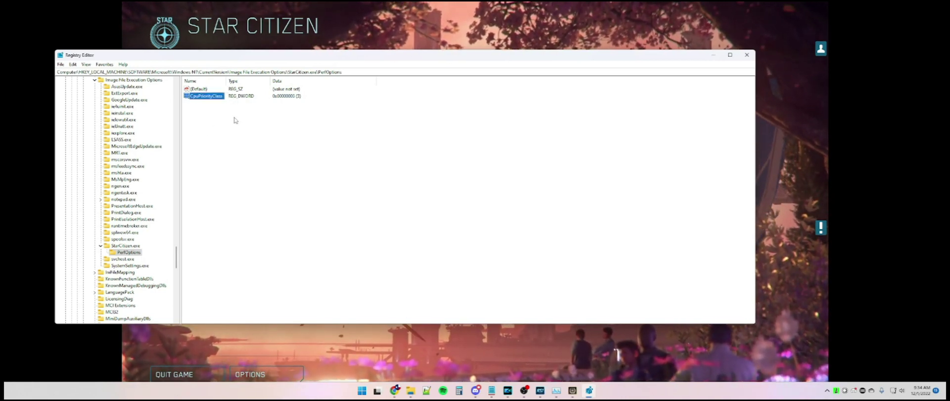
pyautogui.click(227, 118)
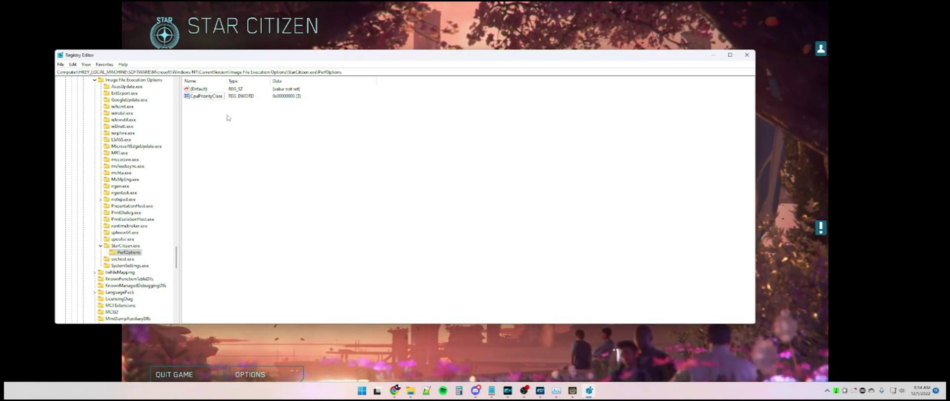
pyautogui.click(205, 96)
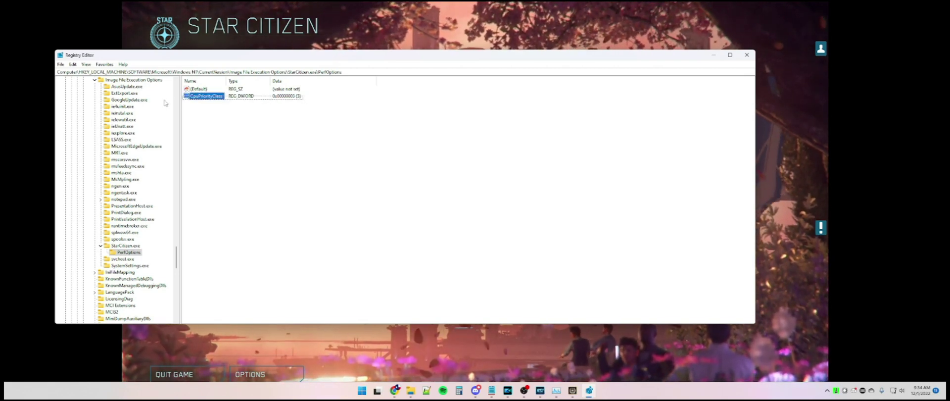
pyautogui.click(201, 110)
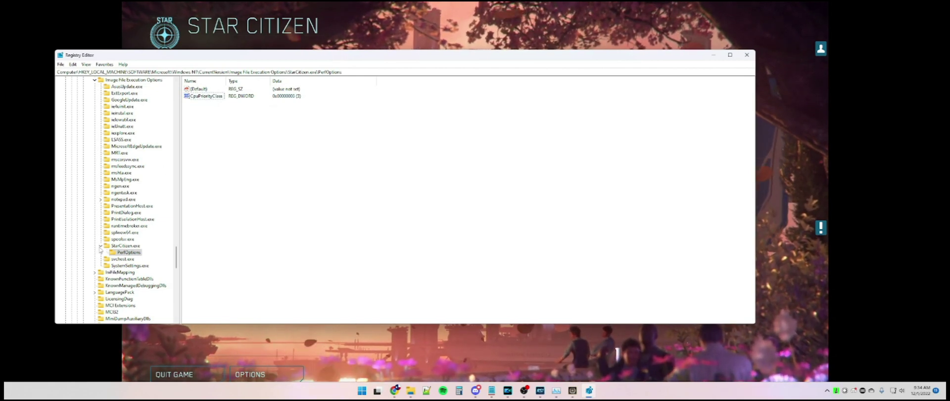
# Collapse StarCitizen.exe and show the Windows NT CurrentVersion key.
pyautogui.click(100, 246)
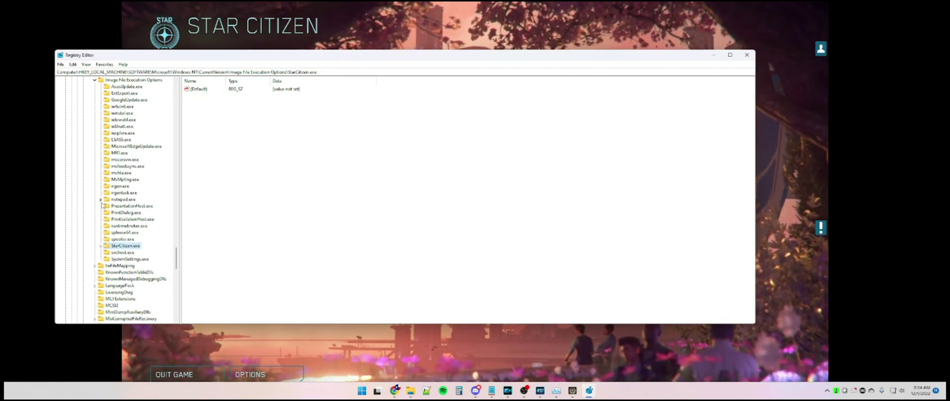
pyautogui.scroll(14, 131, 229)
pyautogui.click(90, 154)
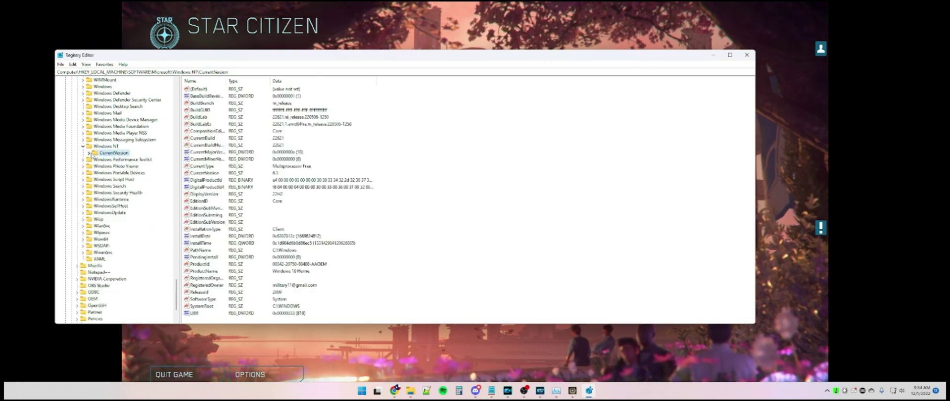
# Set the running StarCitizen process to High priority in Task Manager.
pyautogui.click(560, 396)
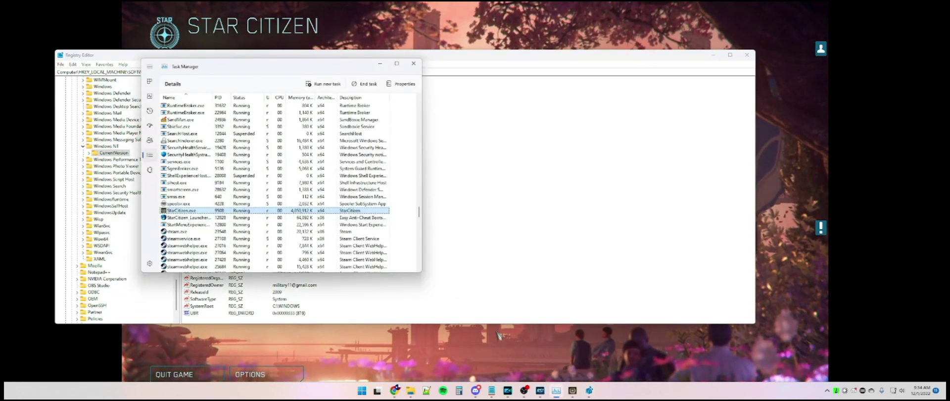
pyautogui.rightClick(181, 210)
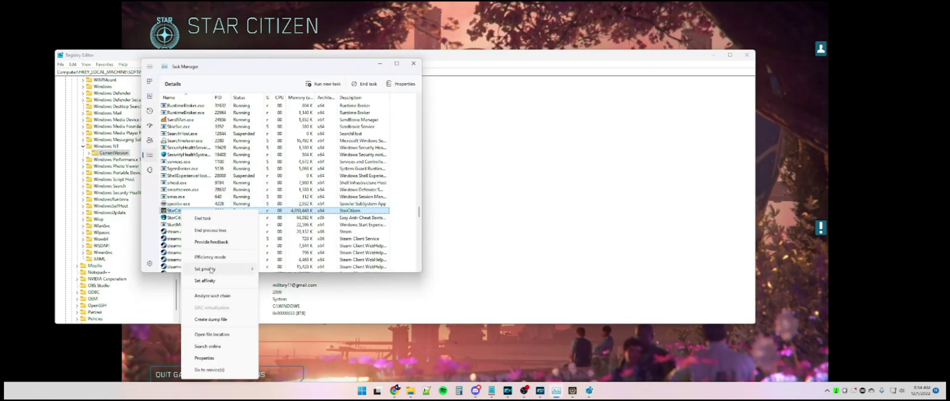
pyautogui.moveTo(223, 268)
pyautogui.click(277, 283)
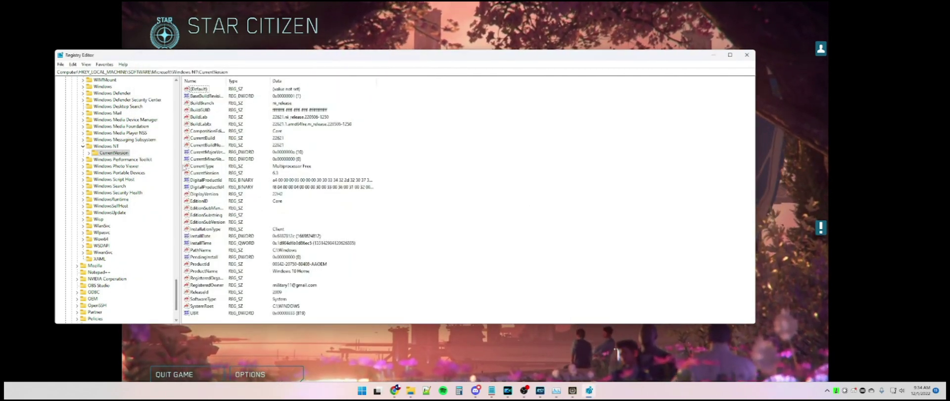
# Narrow the key tree pane and scroll it up to the HKEY root keys.
pyautogui.moveTo(180, 169); pyautogui.dragTo(125, 169)
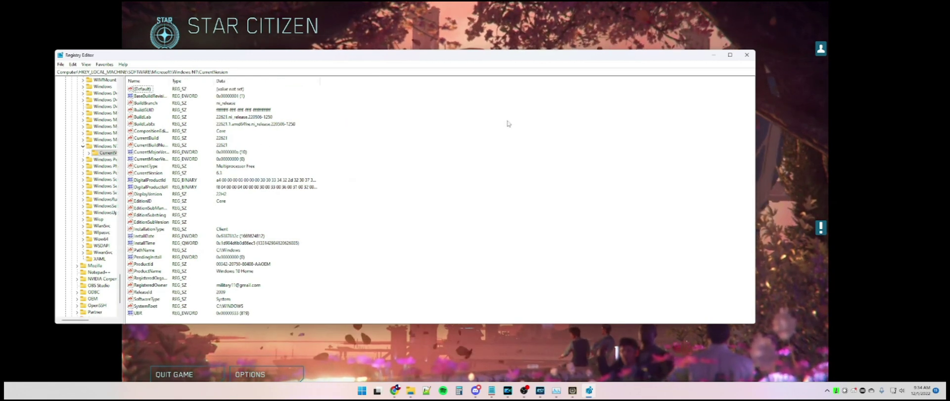
pyautogui.scroll(20, 91, 171)
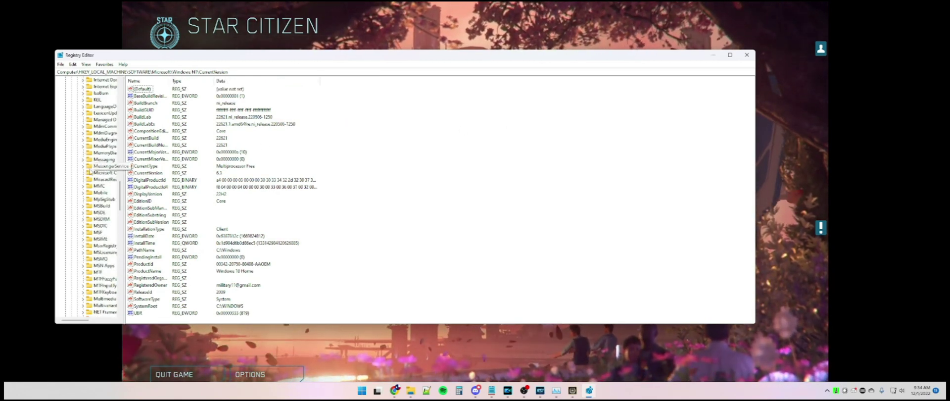
pyautogui.scroll(20, 91, 171)
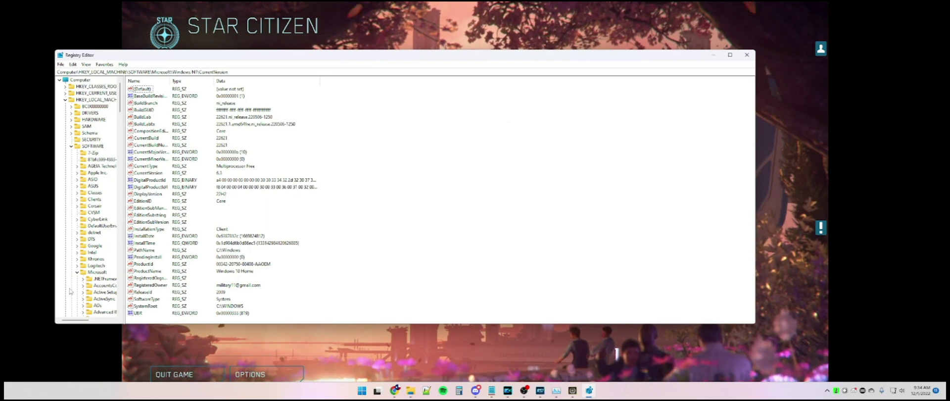